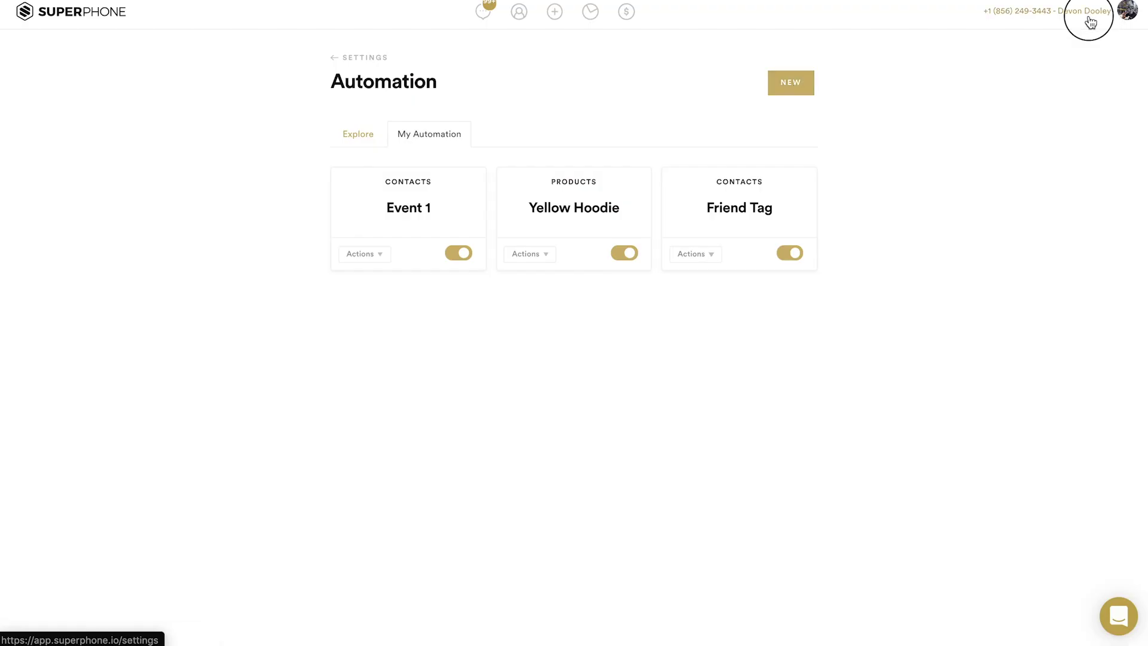
Go to the account settings and open the list of own automations under Automations
{"action": "left_click", "coordinate": [1089, 14]}
{"action": "scroll", "coordinate": [737, 334], "scroll_direction": "down", "scroll_amount": 5}
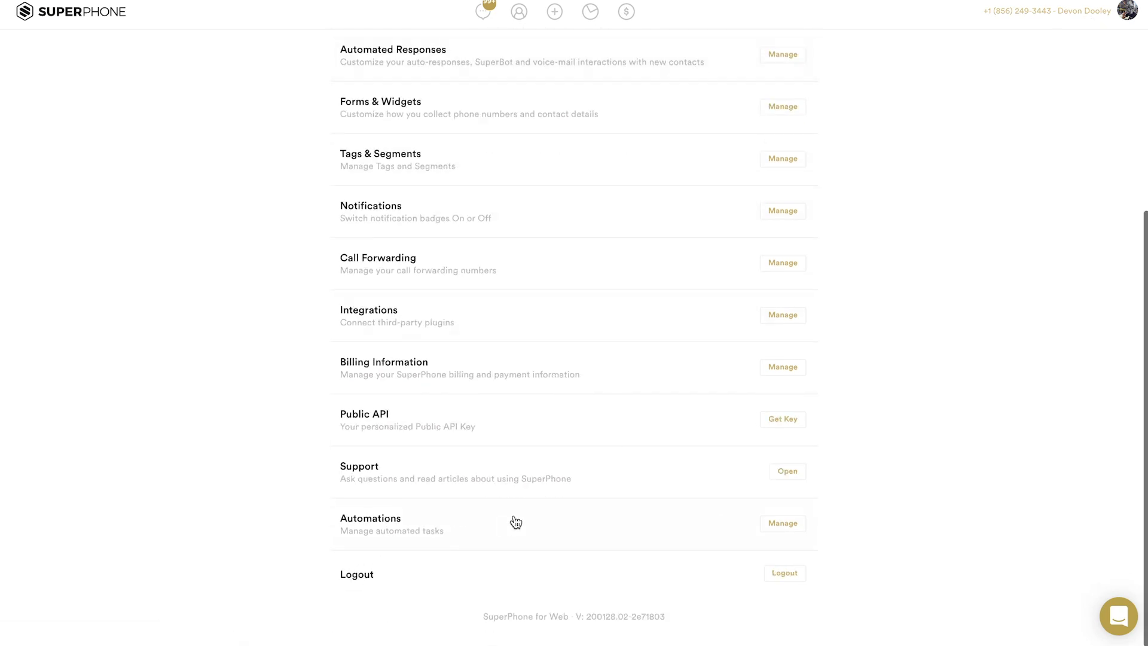
{"action": "scroll", "coordinate": [626, 355], "scroll_direction": "up", "scroll_amount": 5}
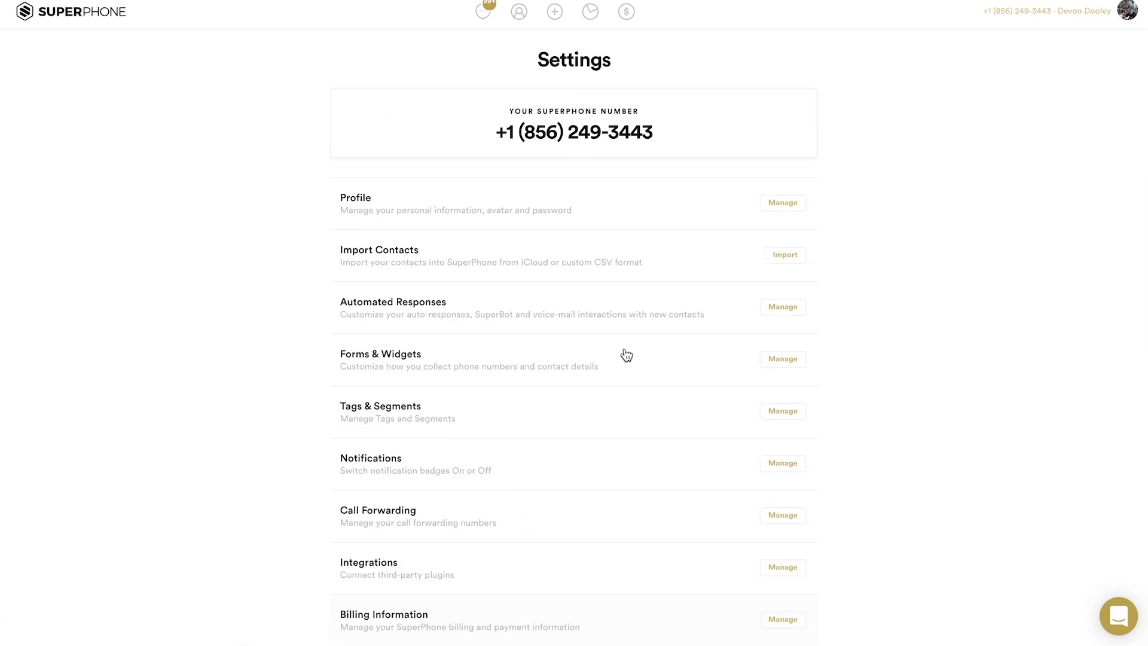
{"action": "scroll", "coordinate": [810, 300], "scroll_direction": "down", "scroll_amount": 5}
{"action": "left_click", "coordinate": [496, 522]}
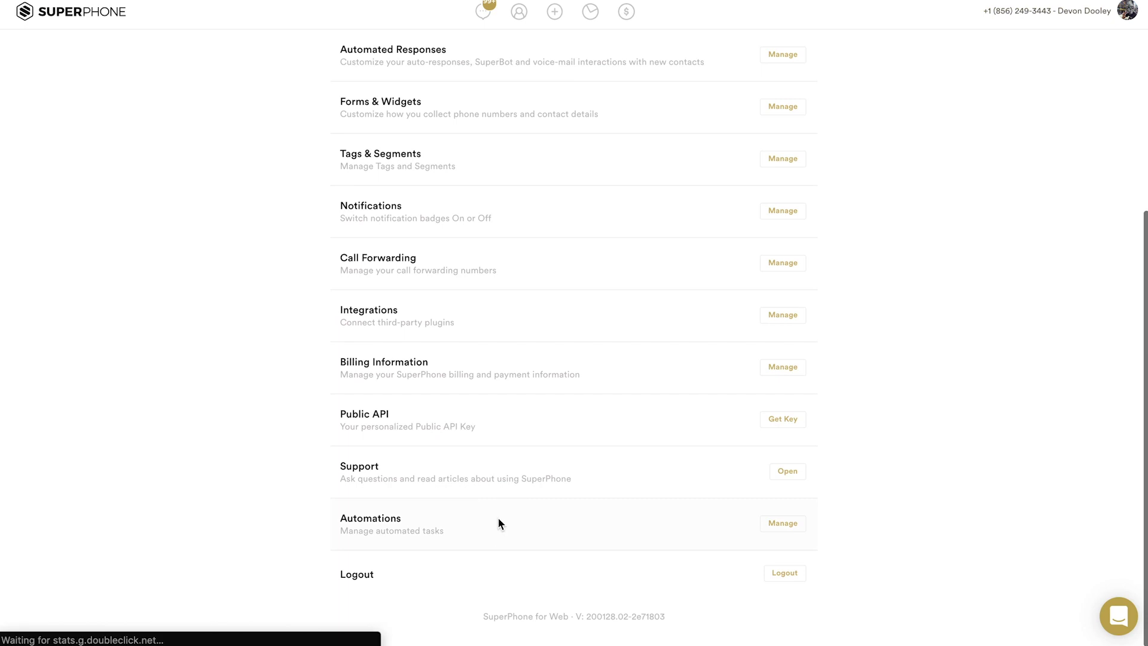
{"action": "left_click", "coordinate": [414, 135]}
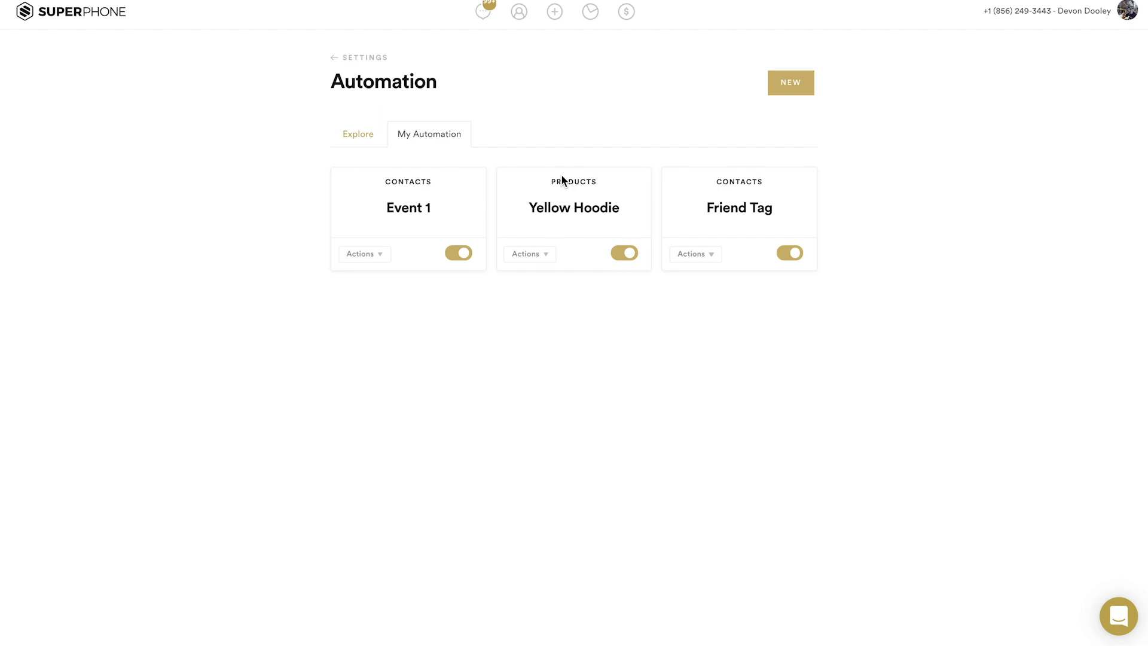
Create a new automation whose start trigger is a new purchase of the product "[not a hoodie]"
{"action": "left_click", "coordinate": [786, 93]}
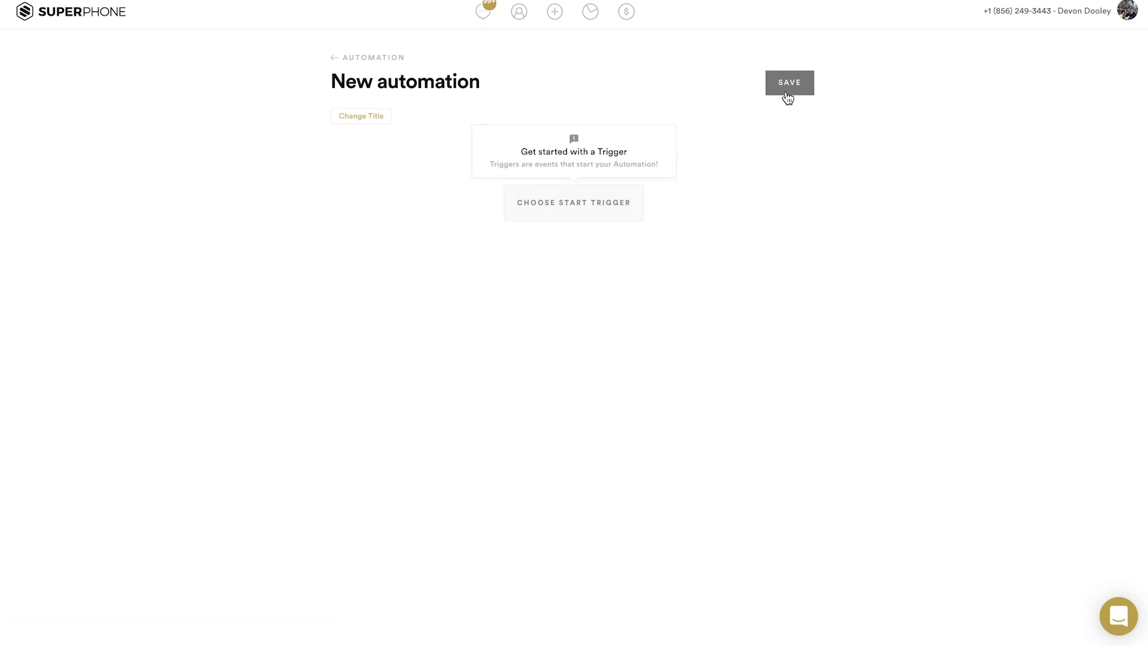
{"action": "left_click", "coordinate": [603, 213]}
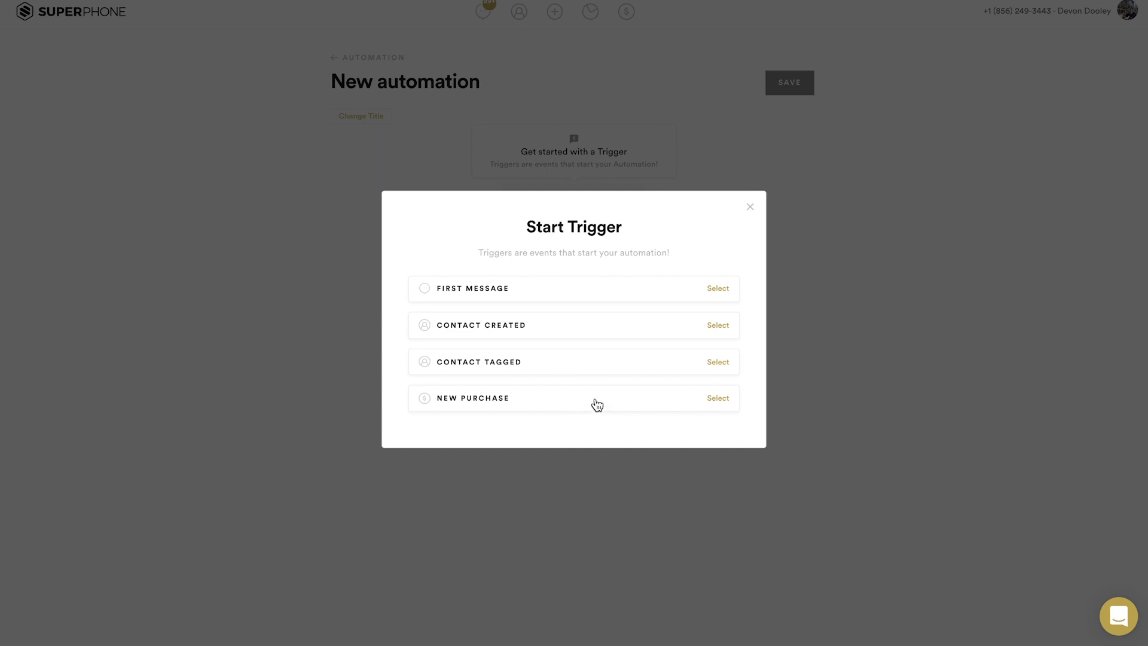
{"action": "left_click", "coordinate": [615, 403]}
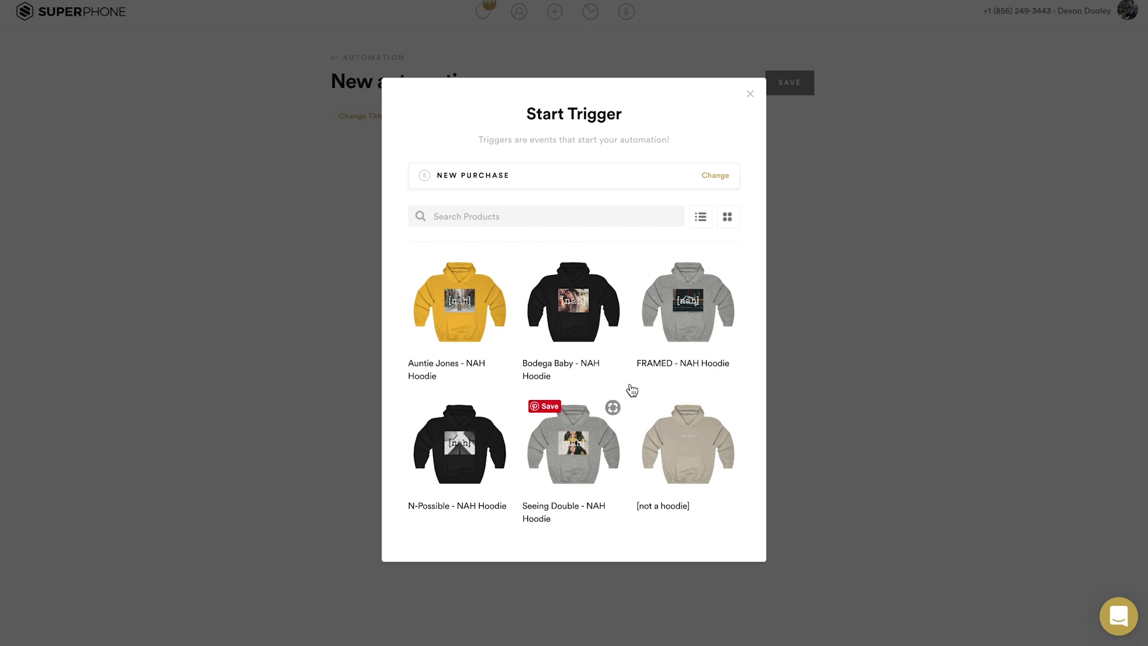
{"action": "left_click", "coordinate": [682, 439]}
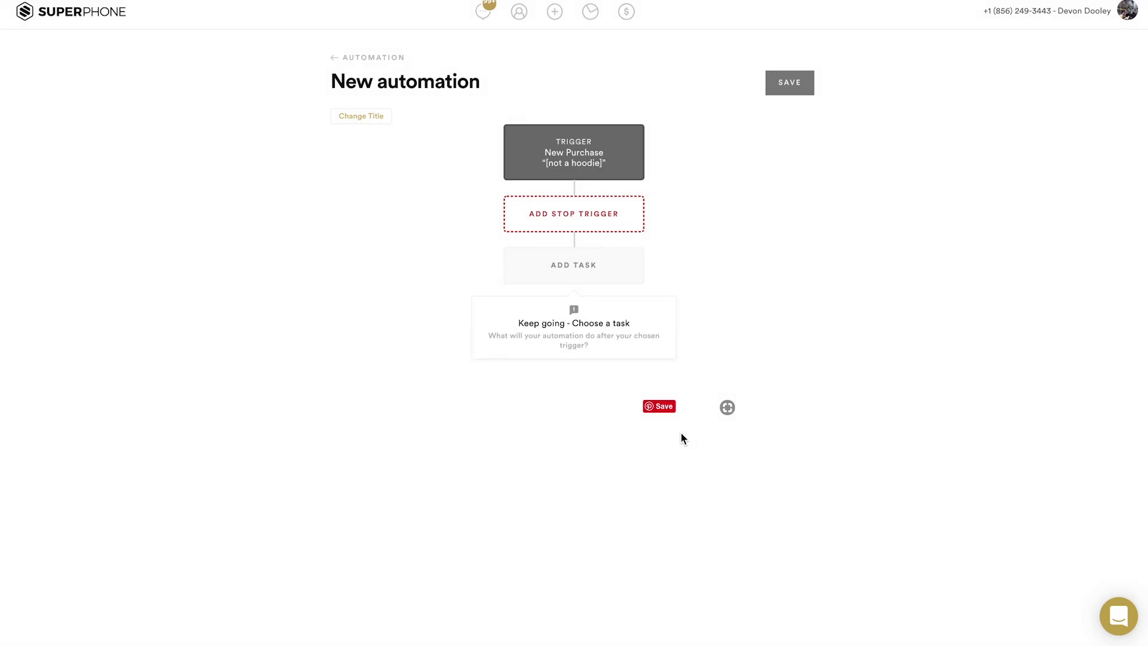
Add a delay task of 20 minutes from the trigger as the automation's first task
{"action": "left_click", "coordinate": [606, 281]}
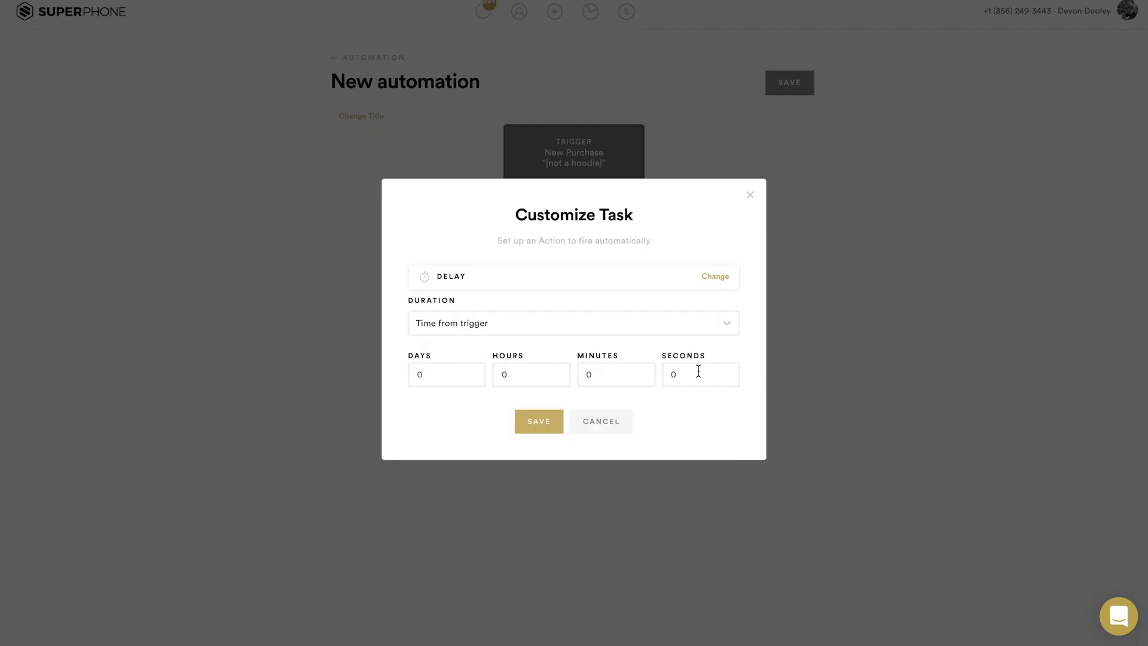
{"action": "left_click", "coordinate": [643, 371]}
{"action": "type", "text": "20"}
{"action": "left_click", "coordinate": [540, 420]}
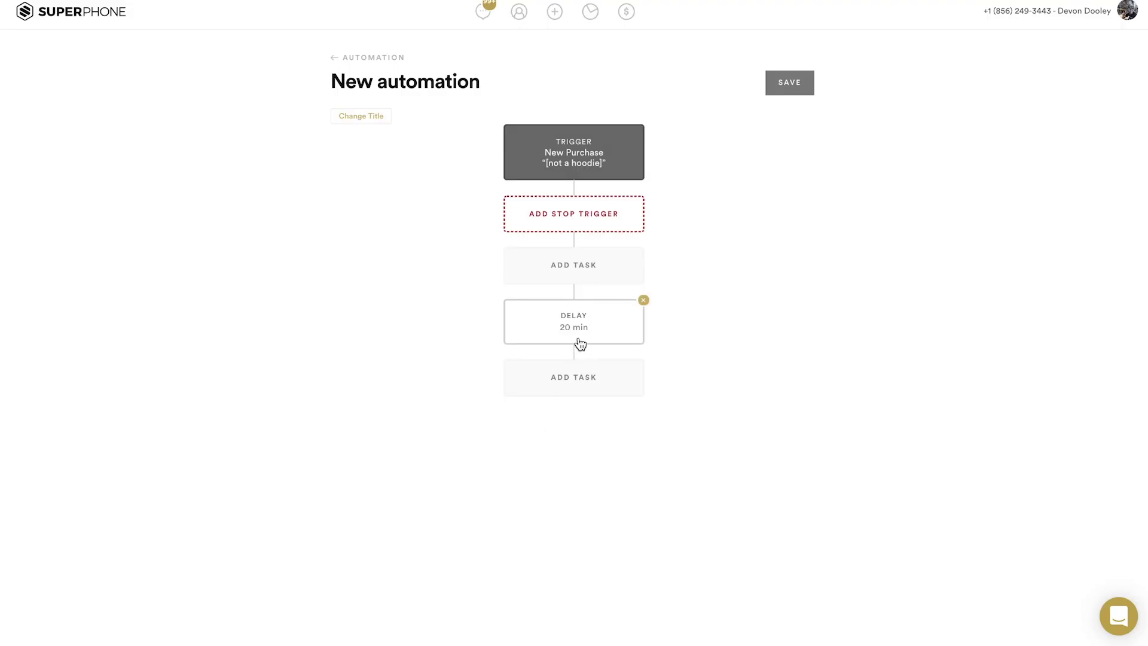
Add a Send Message task after the 20-minute delay and begin its text with "Yo" and the contact's first-name merge field
{"action": "left_click", "coordinate": [578, 374]}
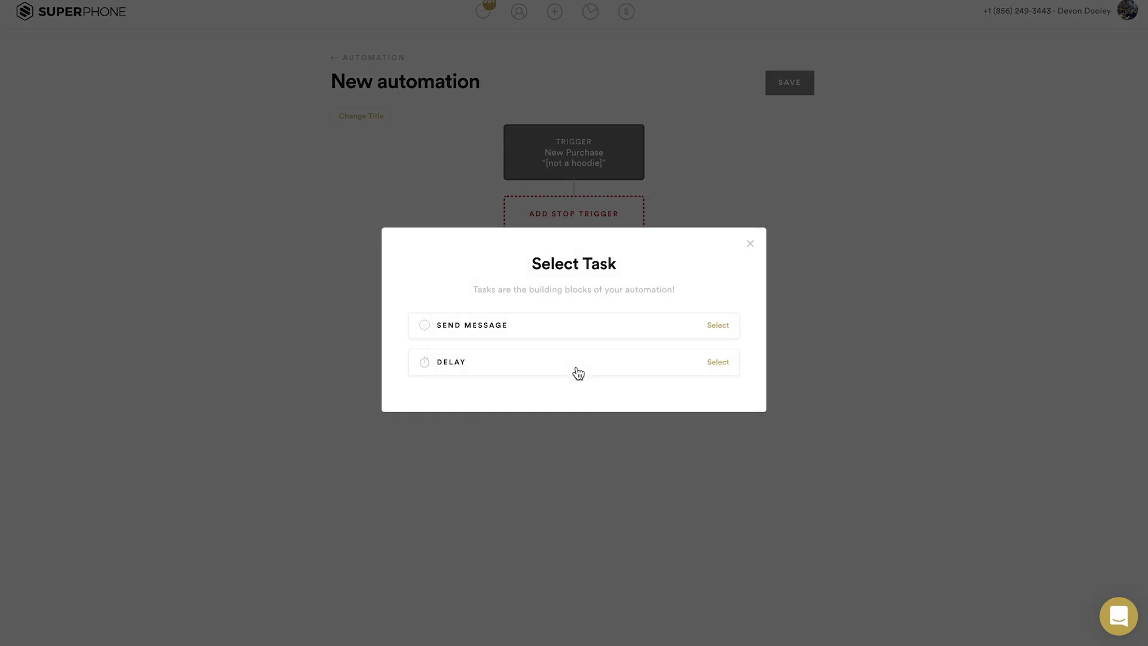
{"action": "left_click", "coordinate": [529, 334]}
{"action": "left_click", "coordinate": [526, 328]}
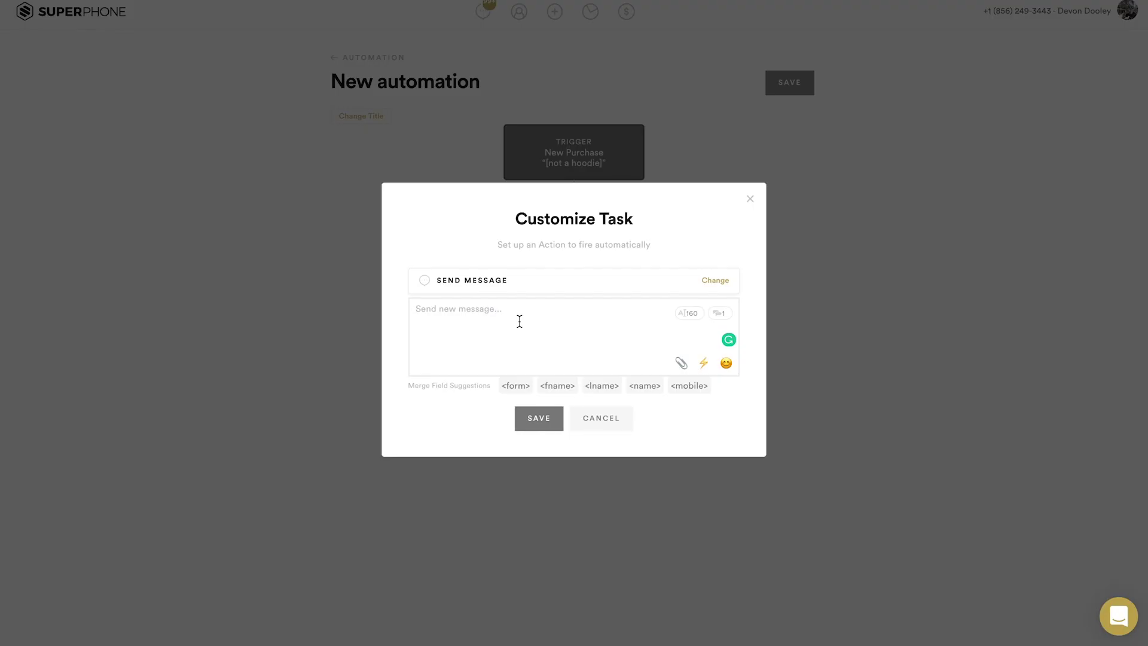
{"action": "type", "text": "Yo! T"}
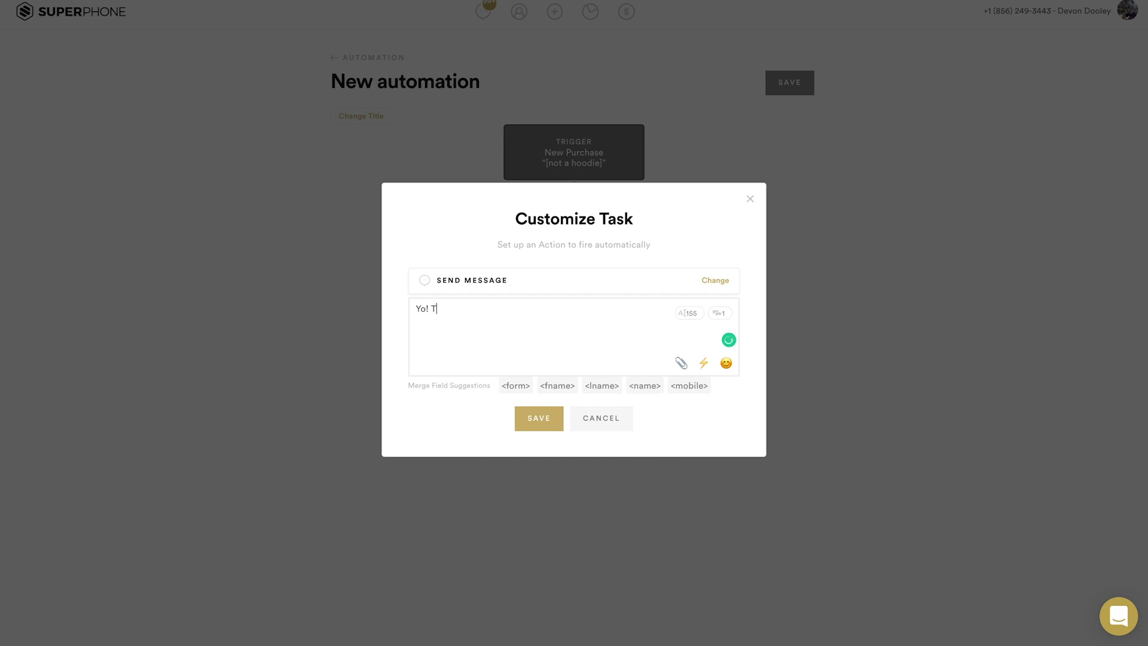
{"action": "type", "text": " <"}
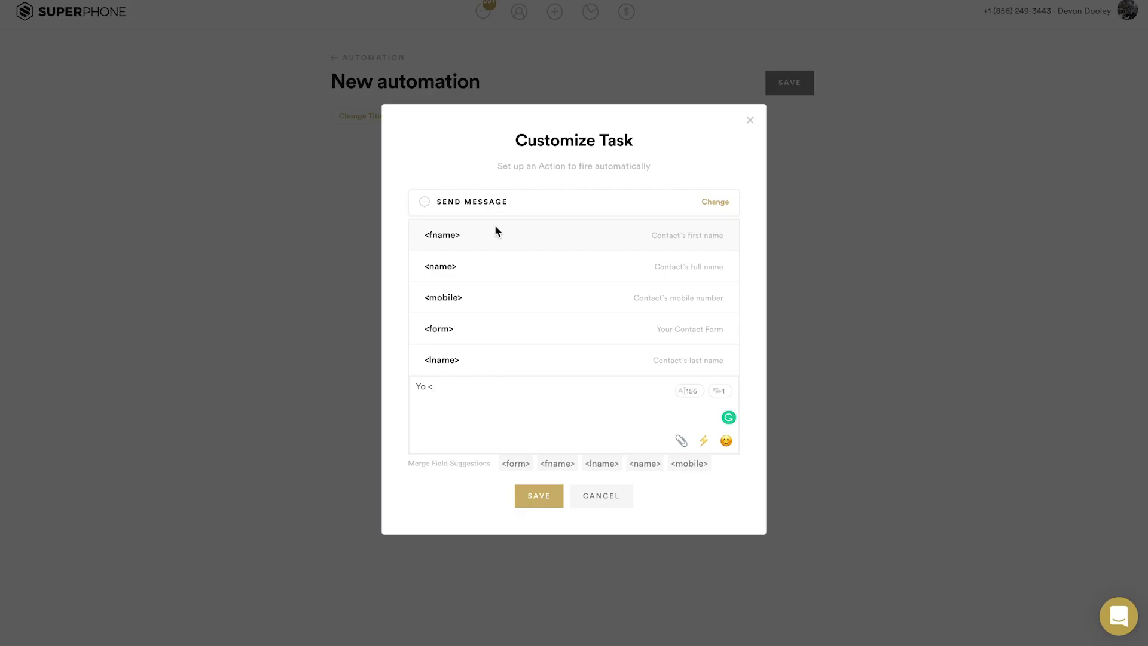
{"action": "left_click", "coordinate": [495, 233]}
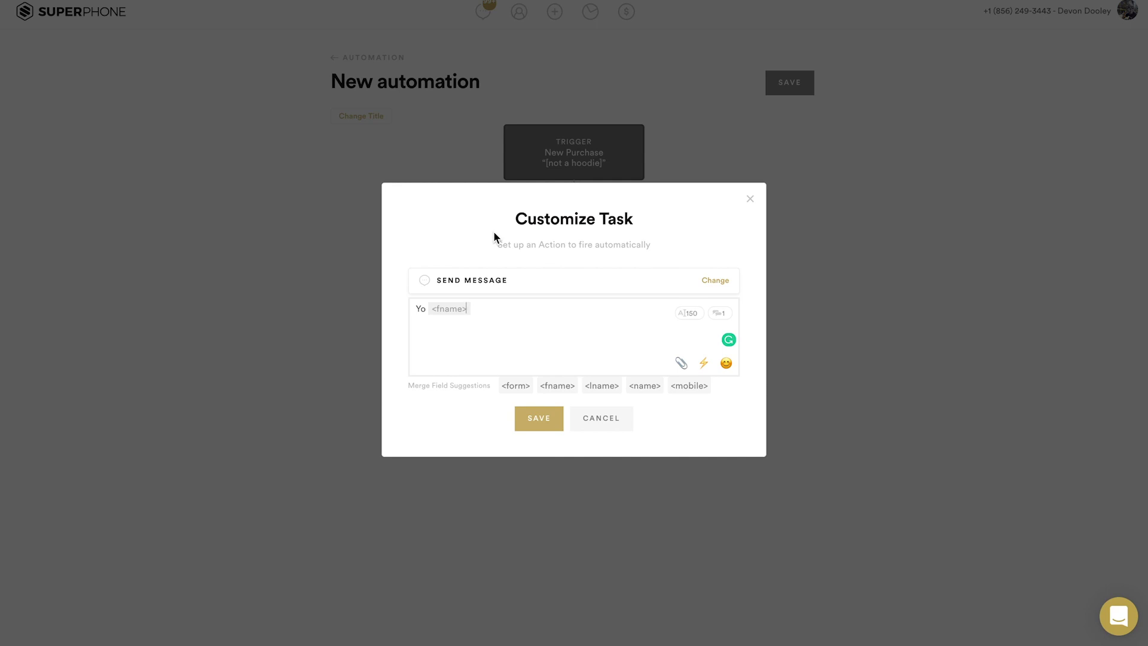
Continue the message with "Glad you grabbed your hoodie! Let me know how it fits! And Tag me on IG when you wear it!"
{"action": "type", "text": "Glad you grabbed your hoodie! Let me know how it f"}
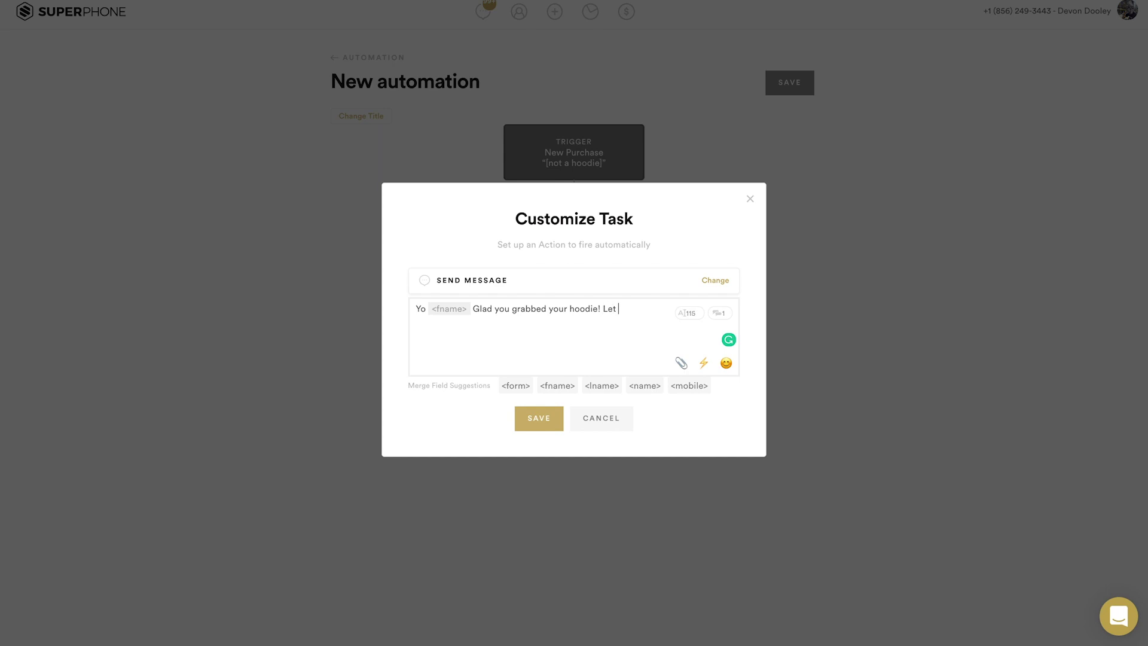
{"action": "type", "text": "its! and"}
{"action": "key", "text": "BackSpace"}
{"action": "key", "text": "BackSpace"}
{"action": "key", "text": "BackSpace"}
{"action": "key", "text": "BackSpace"}
{"action": "key", "text": "BackSpace"}
{"action": "key", "text": "BackSpace"}
{"action": "type", "text": "And Tag me on IG when you were"}
{"action": "key", "text": "BackSpace"}
{"action": "key", "text": "BackSpace"}
{"action": "type", "text": "ar it!"}
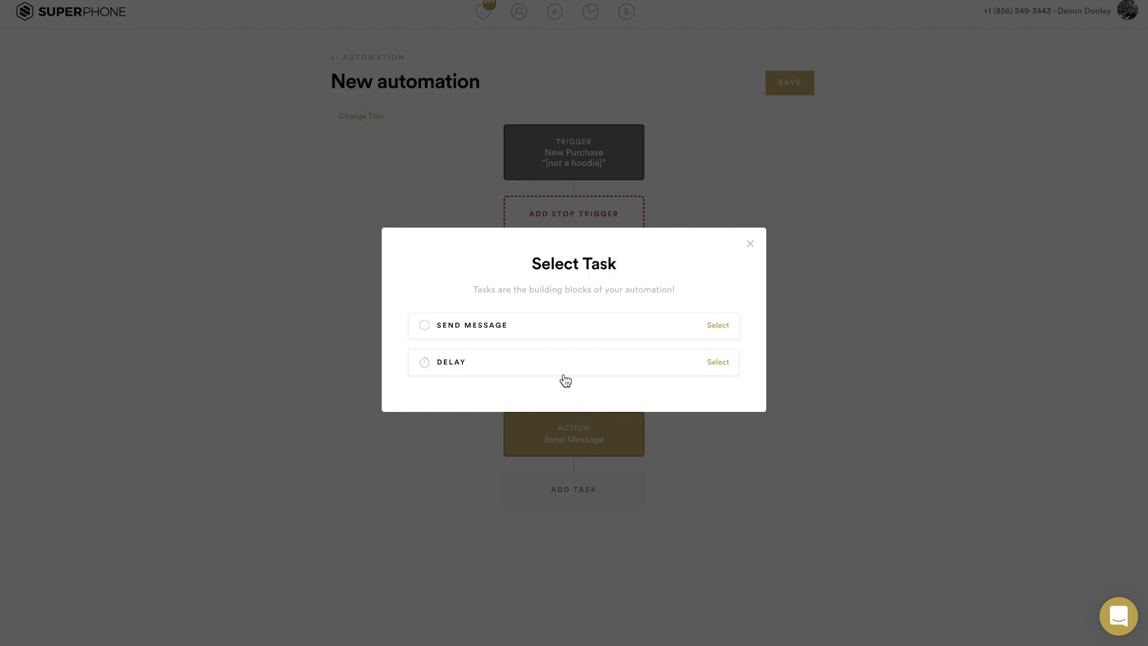
Add a 30-second delay task after the first message
{"action": "left_click", "coordinate": [562, 372]}
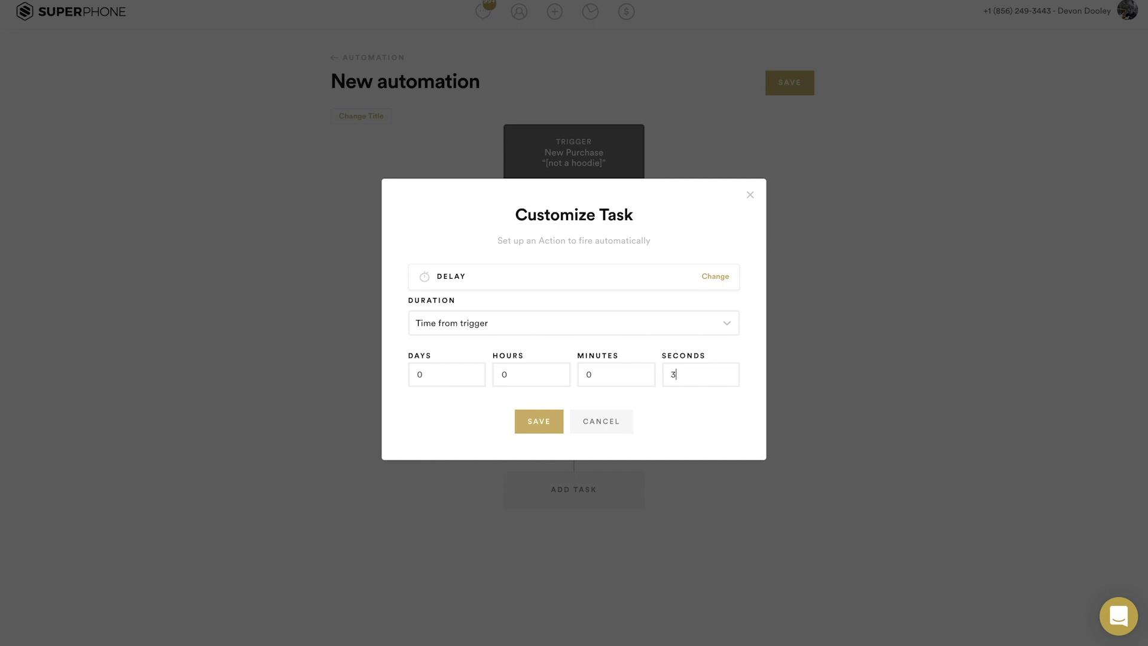
{"action": "type", "text": "0"}
{"action": "left_click", "coordinate": [555, 428]}
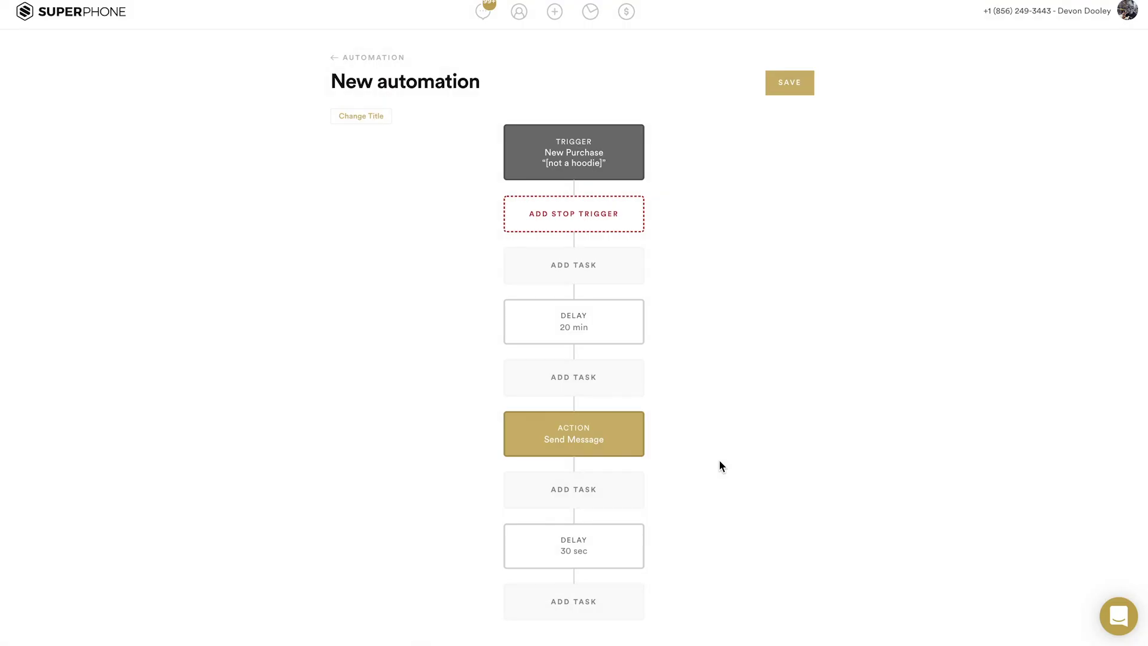
Add a final message task reading "Oh yea before I forget here's 10% off your next order! Just use the code: NAH2020"
{"action": "scroll", "coordinate": [720, 466], "scroll_direction": "down", "scroll_amount": 1}
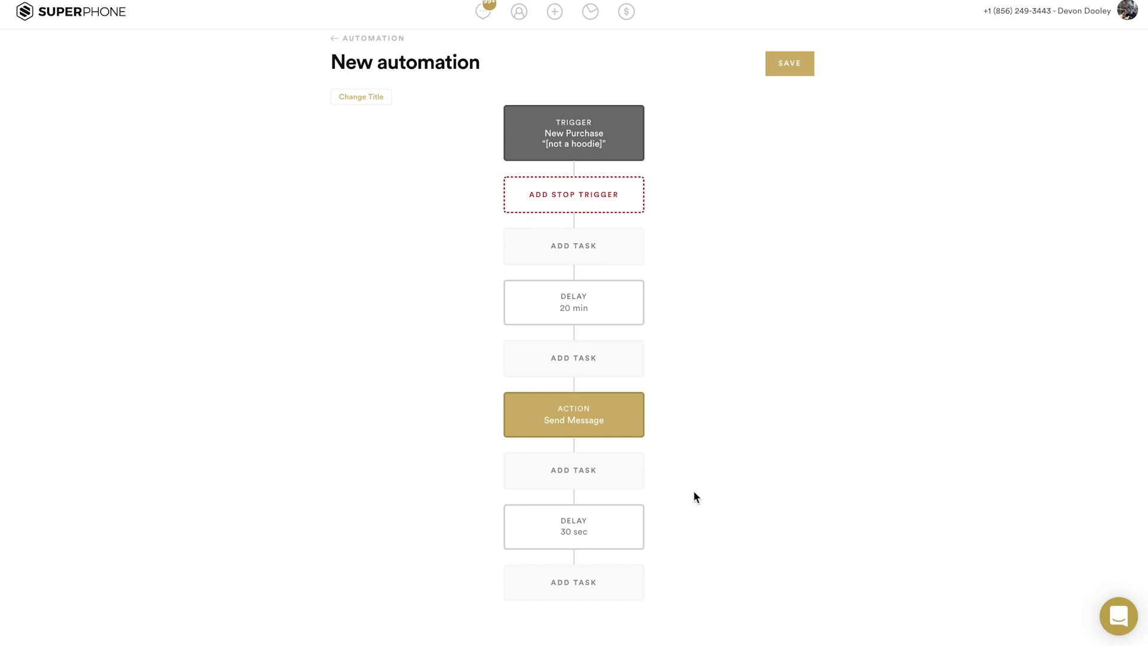
{"action": "left_click", "coordinate": [579, 592]}
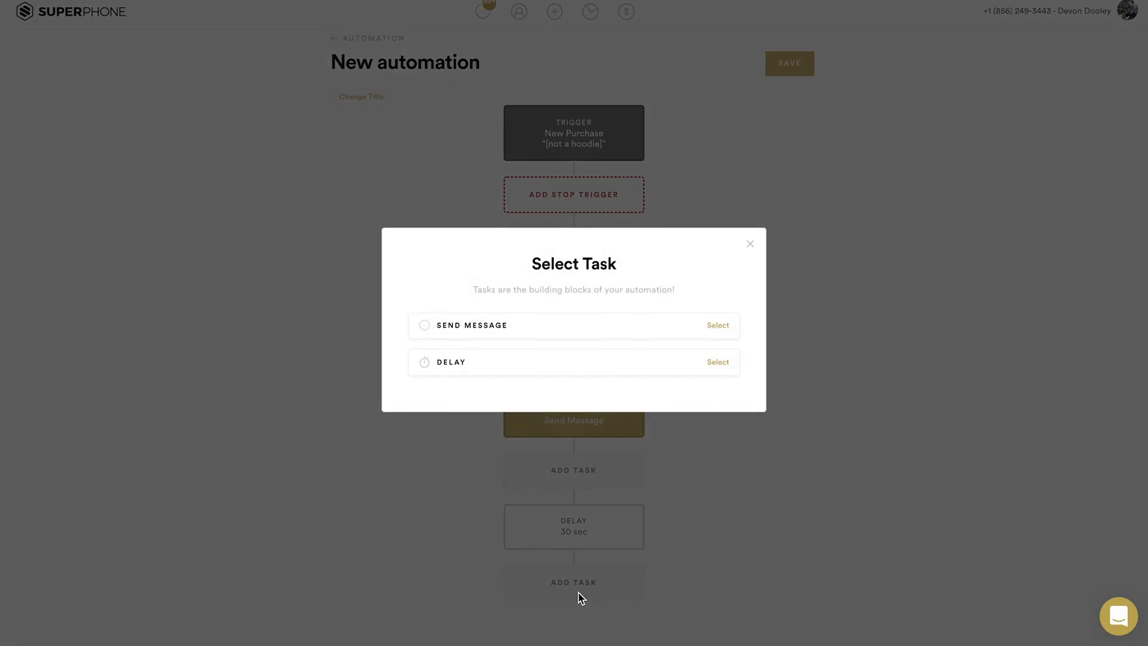
{"action": "left_click", "coordinate": [523, 339]}
{"action": "left_click", "coordinate": [516, 324]}
{"action": "type", "text": "O"}
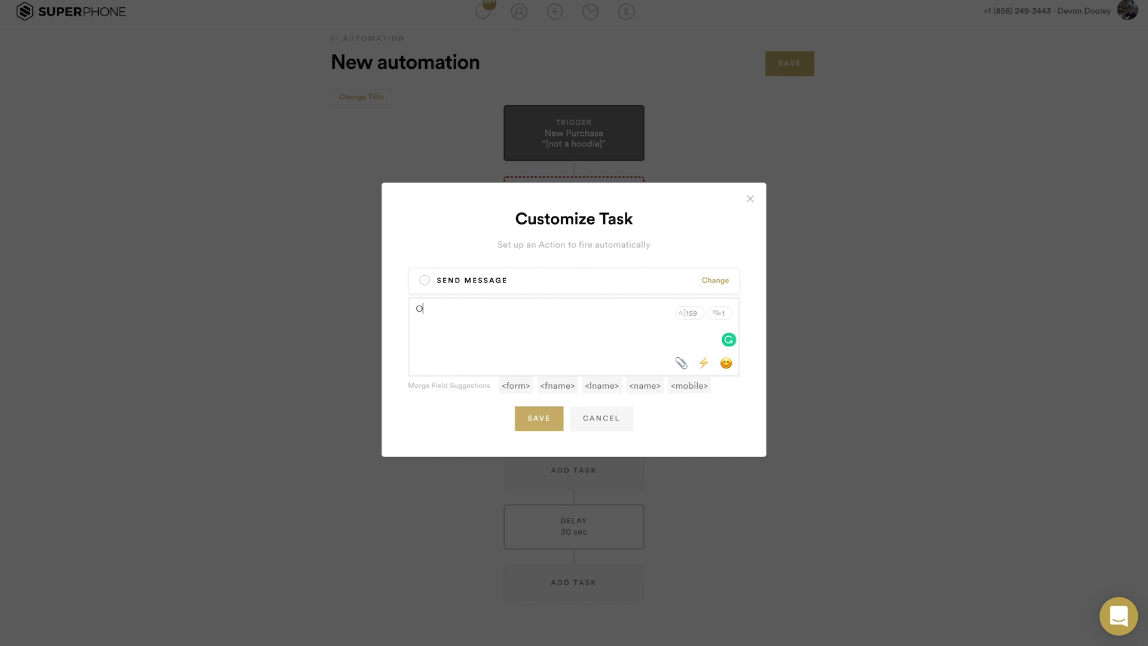
{"action": "type", "text": "h yea before I forget here's 10% off your next order"}
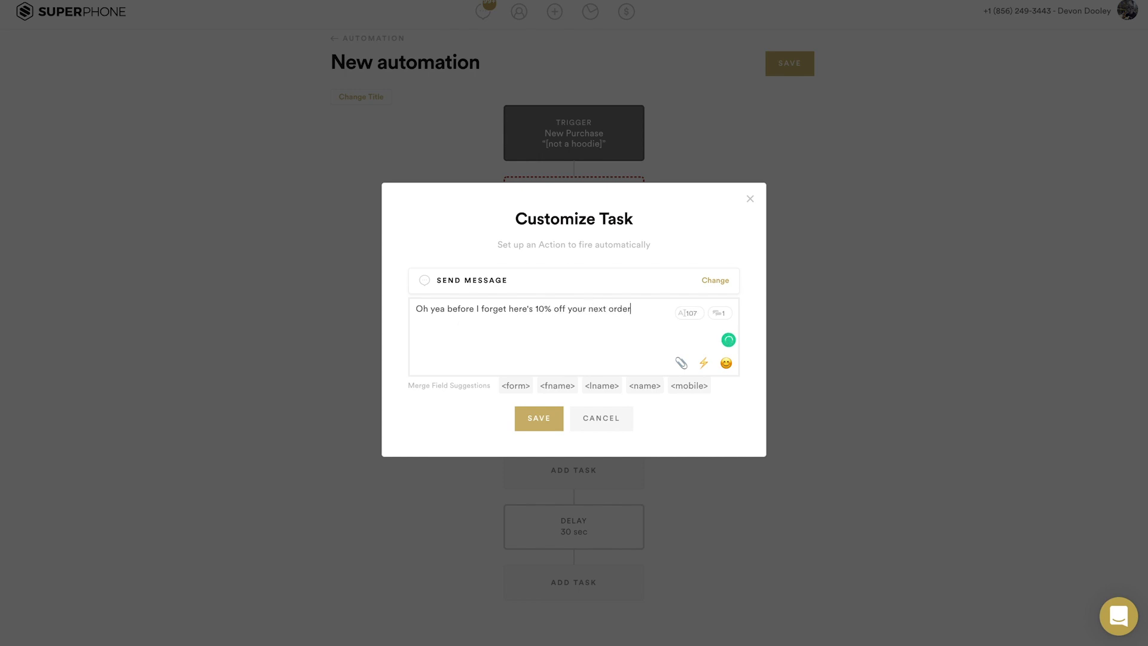
{"action": "type", "text": "! Just use t"}
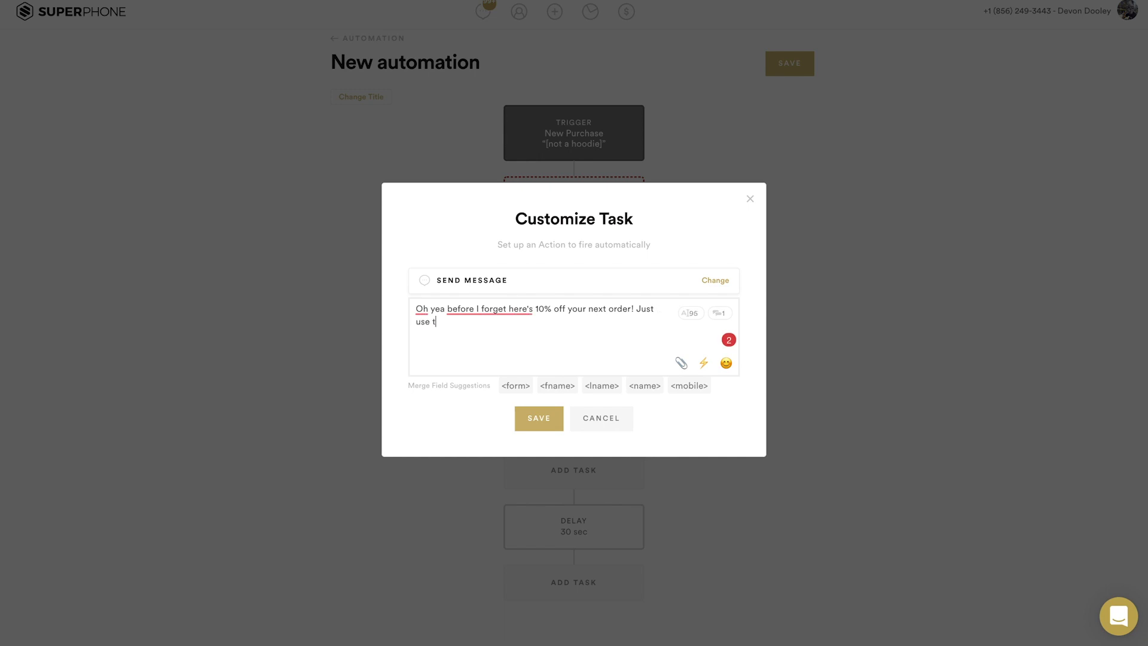
{"action": "type", "text": "he code: NAH2020"}
{"action": "left_click", "coordinate": [526, 425]}
Review the sequence of delays and messages and save the purchase automation
{"action": "scroll", "coordinate": [701, 565], "scroll_direction": "down", "scroll_amount": 3}
{"action": "scroll", "coordinate": [701, 565], "scroll_direction": "up", "scroll_amount": 3}
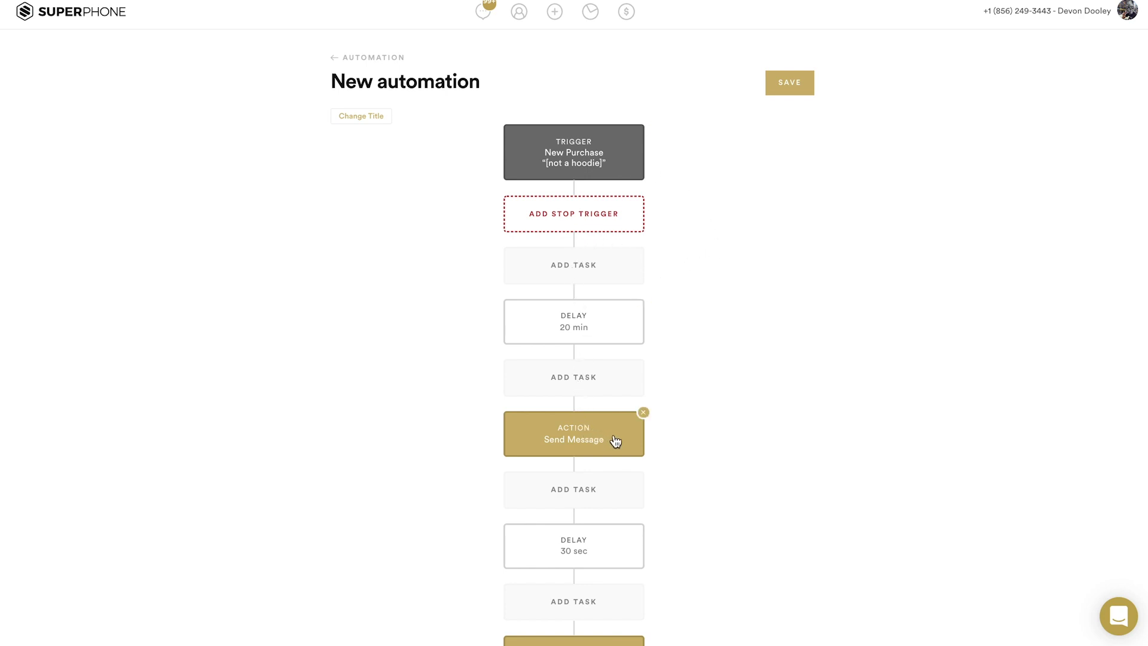
{"action": "scroll", "coordinate": [628, 553], "scroll_direction": "down", "scroll_amount": 2}
{"action": "scroll", "coordinate": [668, 462], "scroll_direction": "up", "scroll_amount": 2}
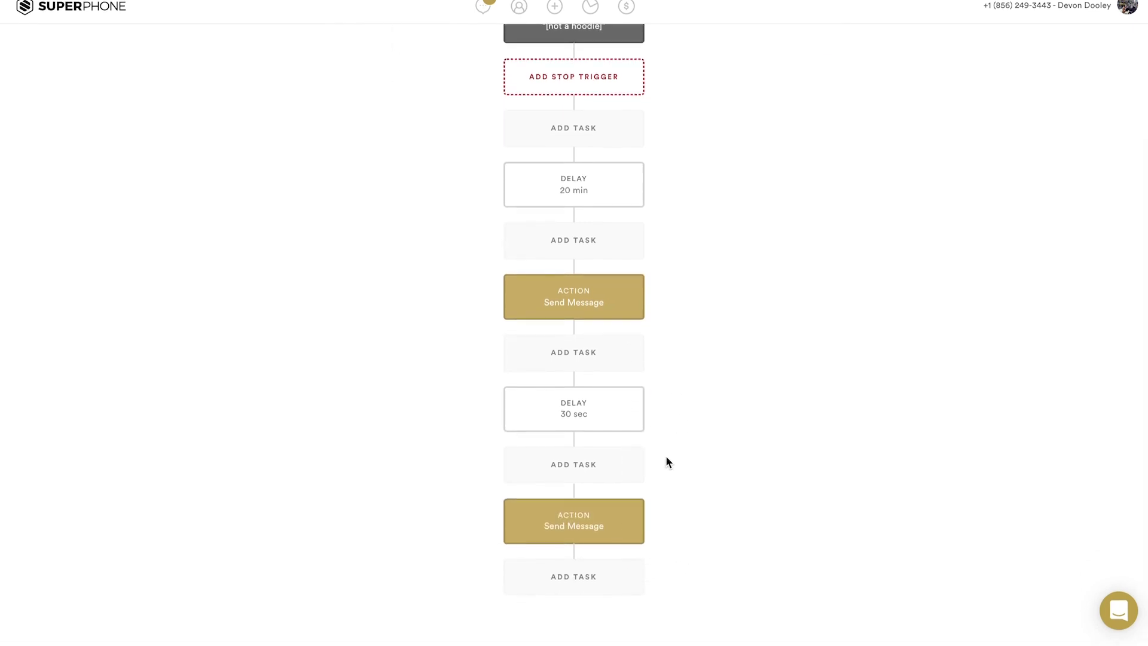
{"action": "left_click", "coordinate": [787, 82]}
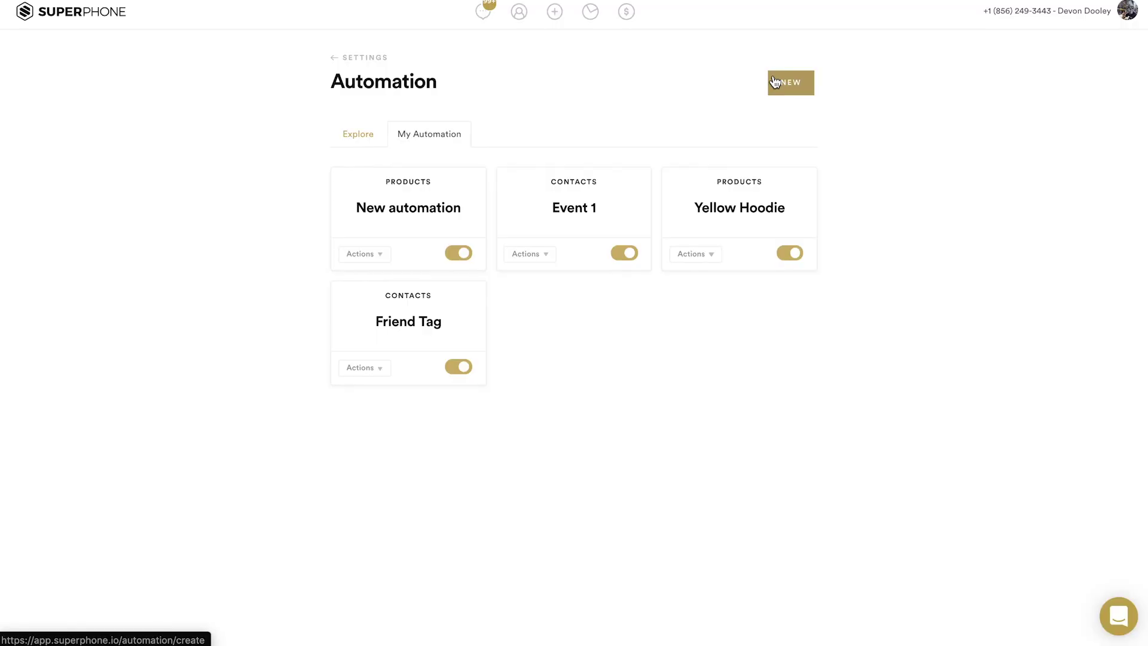
Create another automation that starts when a contact is tagged with the new tag "Birthday Dinner"
{"action": "left_click", "coordinate": [780, 83]}
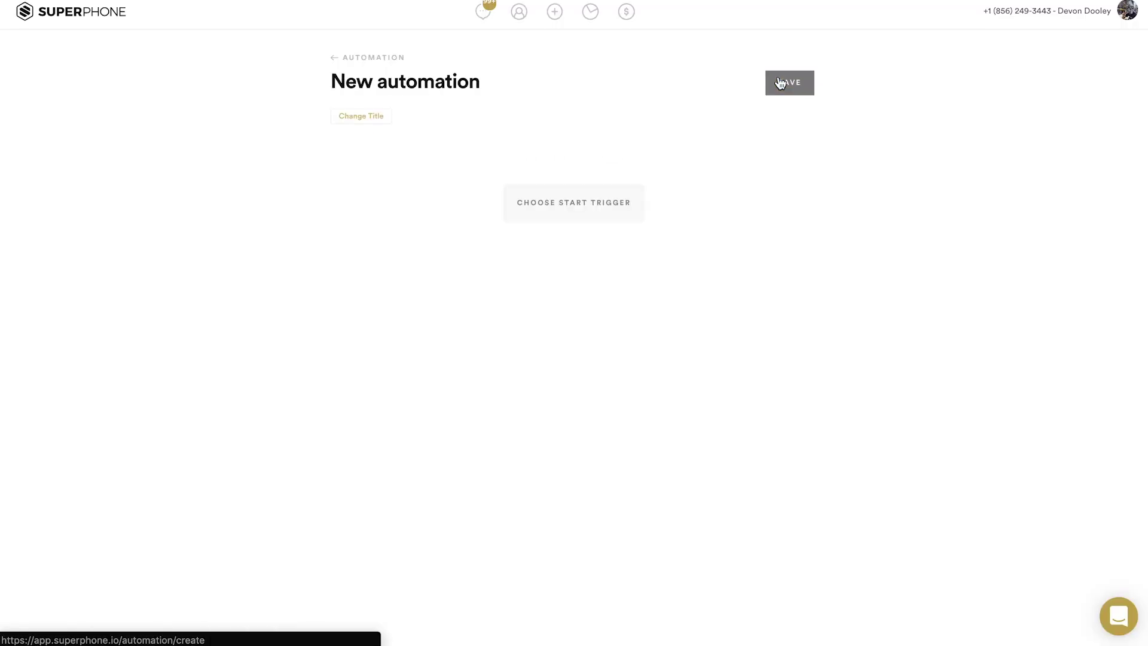
{"action": "left_click", "coordinate": [593, 206]}
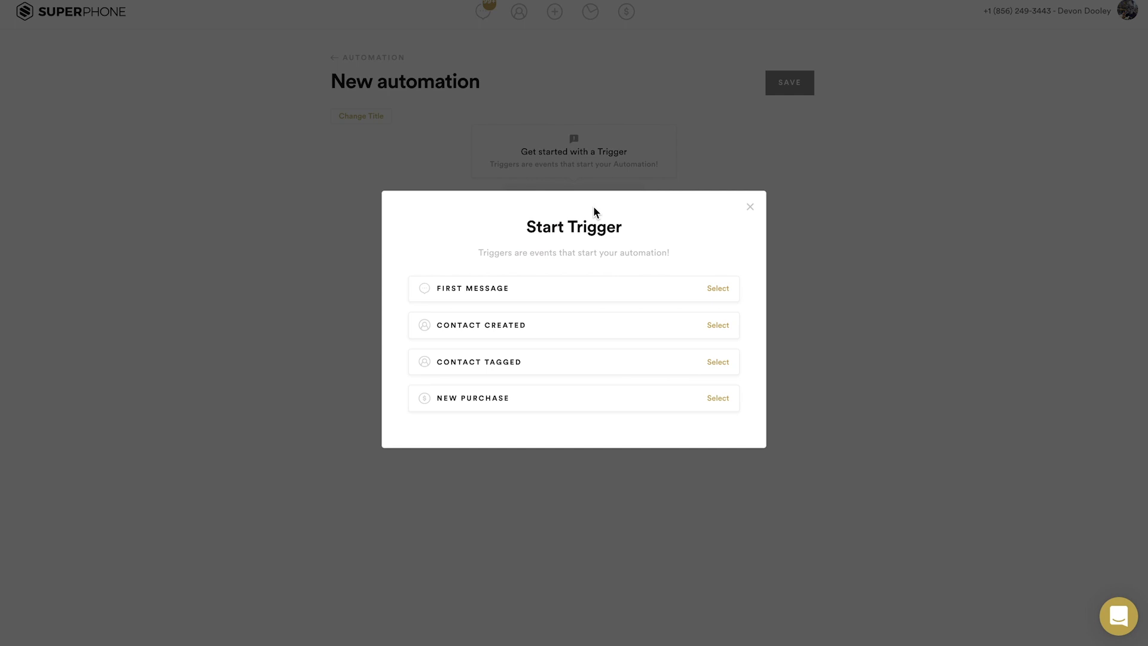
{"action": "left_click", "coordinate": [527, 361]}
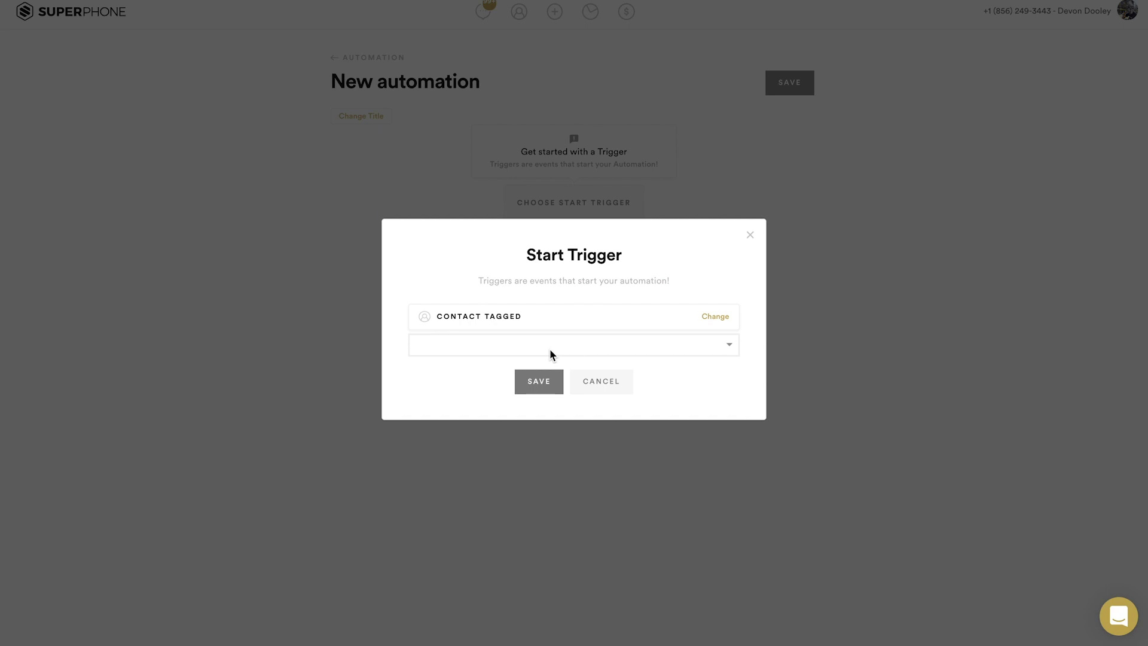
{"action": "left_click", "coordinate": [543, 349]}
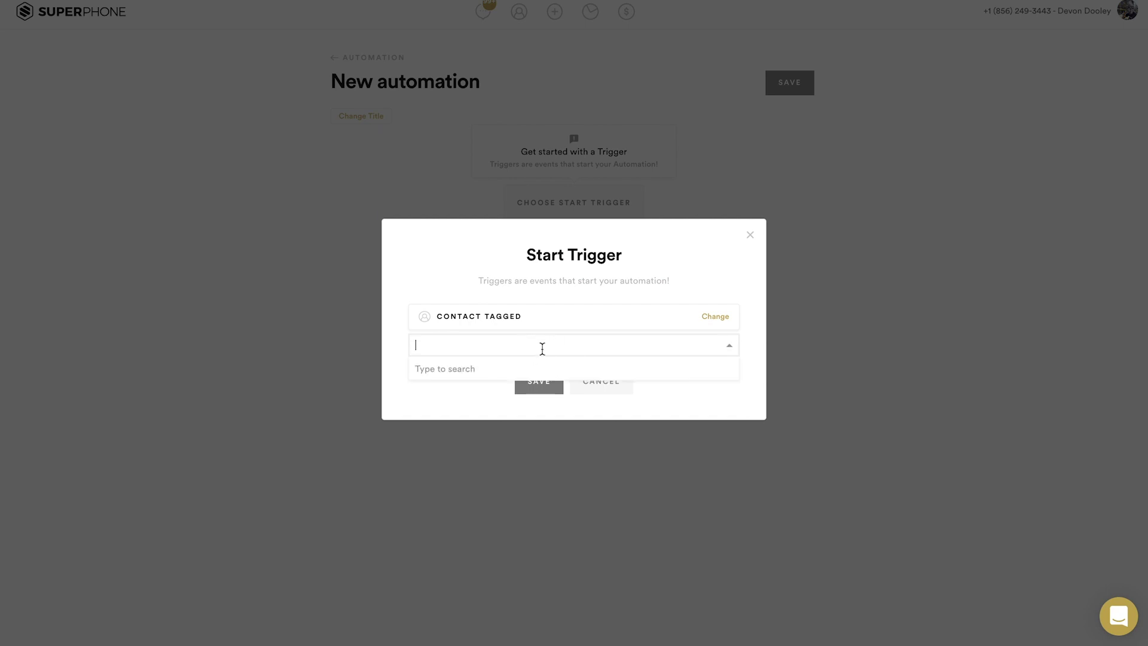
{"action": "type", "text": "Birth"}
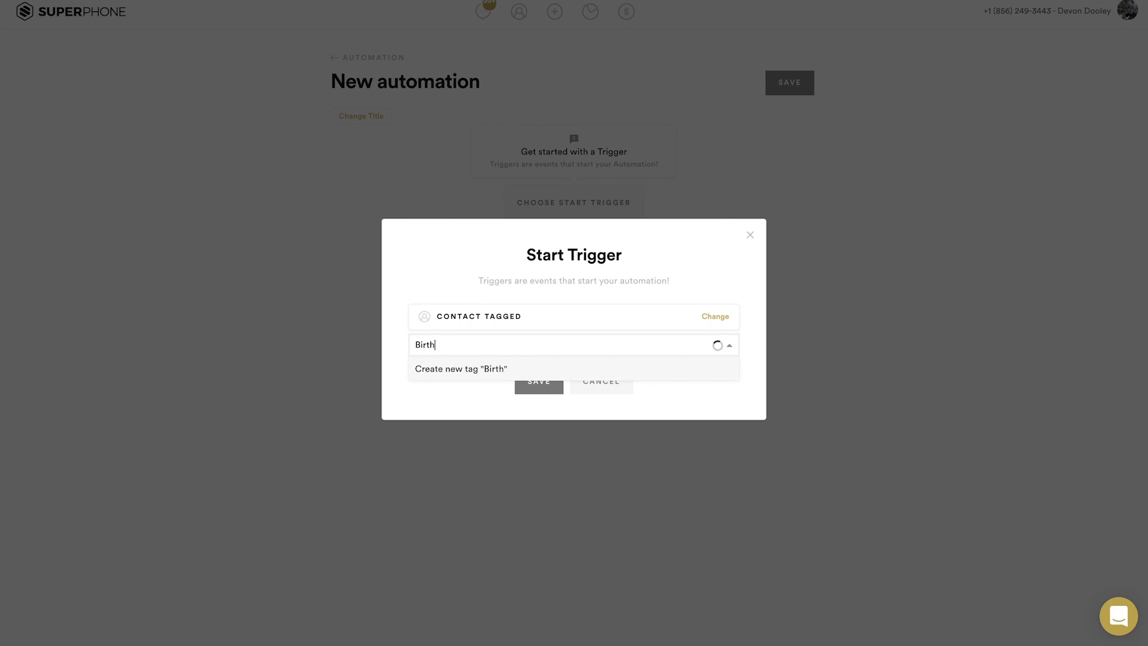
{"action": "type", "text": "day Dinner"}
{"action": "left_click", "coordinate": [526, 369]}
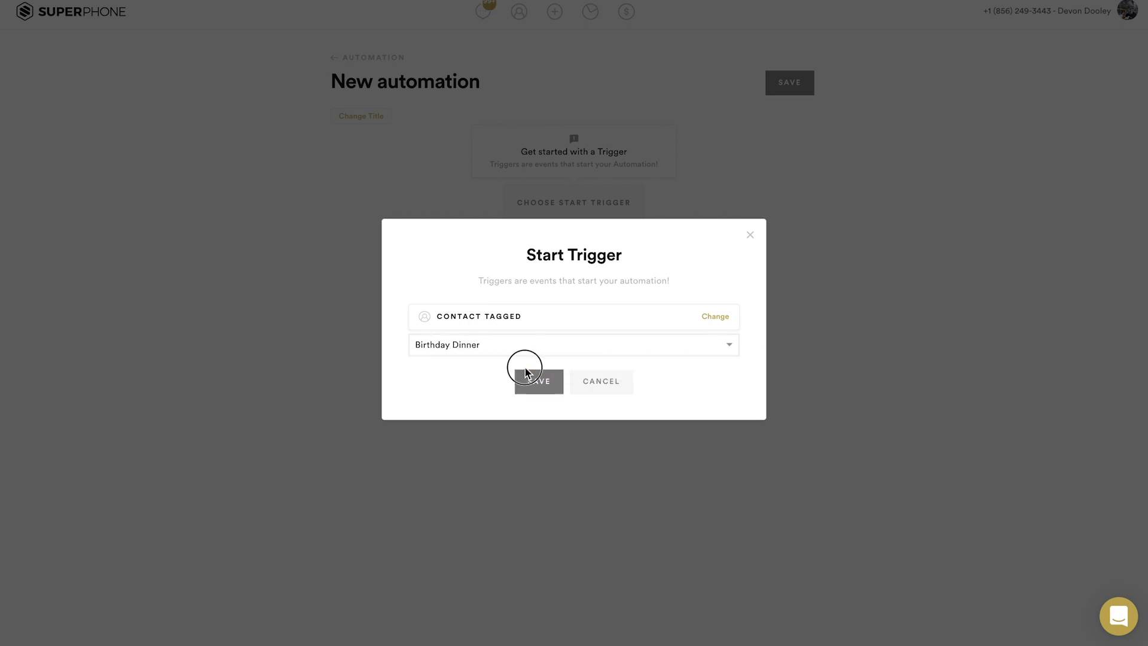
{"action": "left_click", "coordinate": [535, 382]}
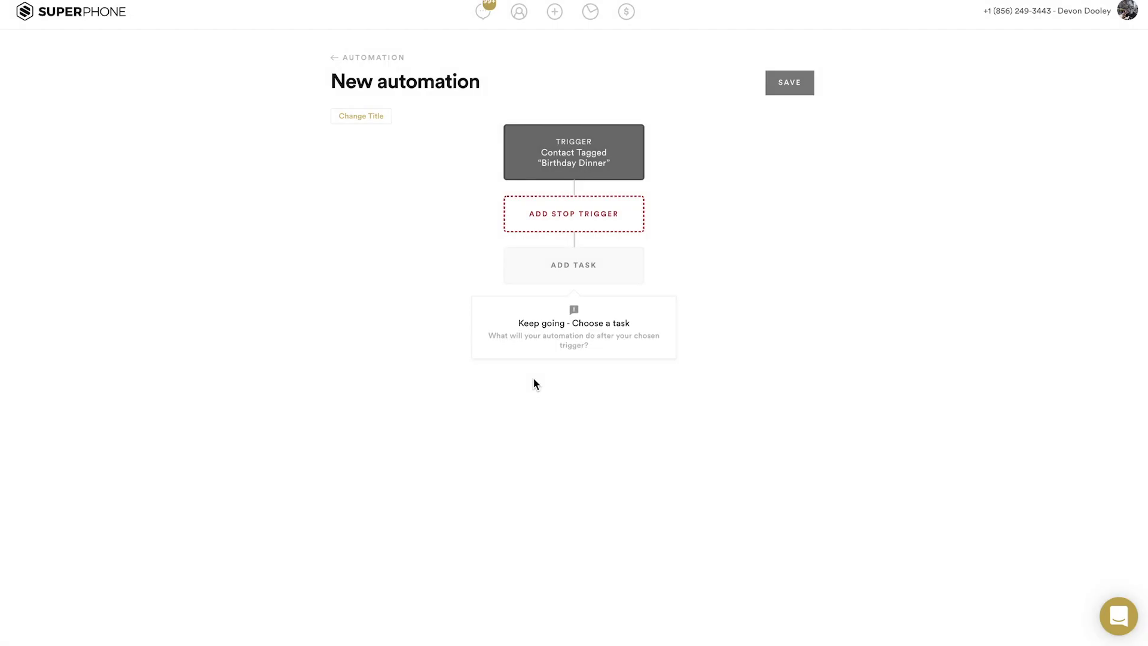
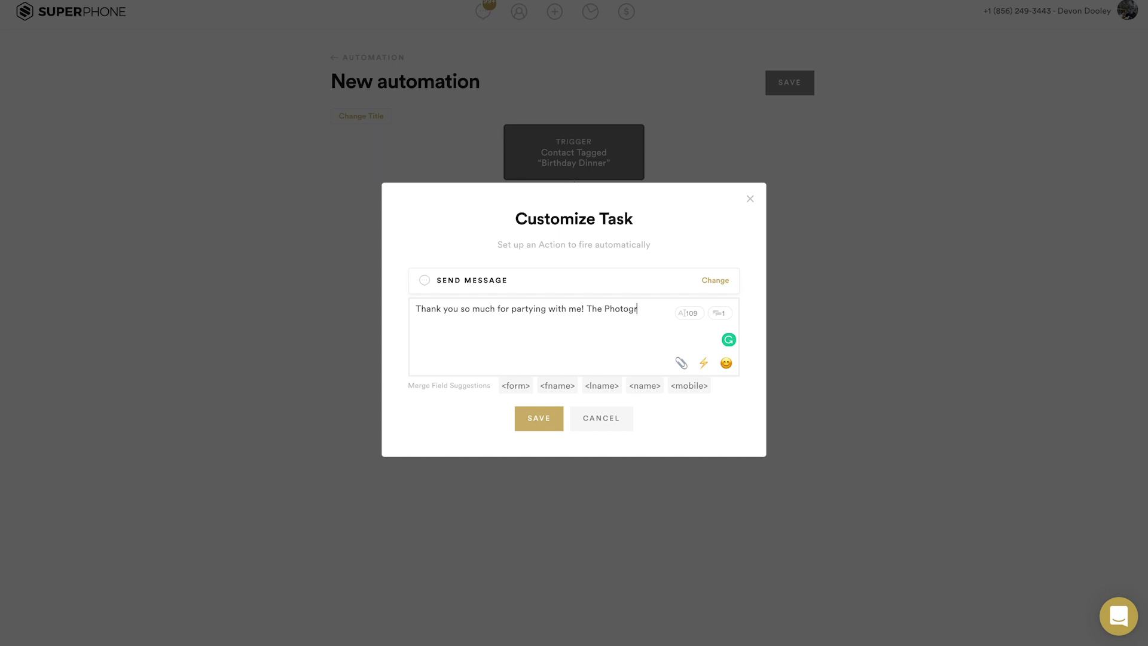
Finish the first message as "Thank you so much for partying with me! The Photographer will be sending out the photos sometime today!" and save the task
{"action": "type", "text": "will be sending out the photos sometime today!"}
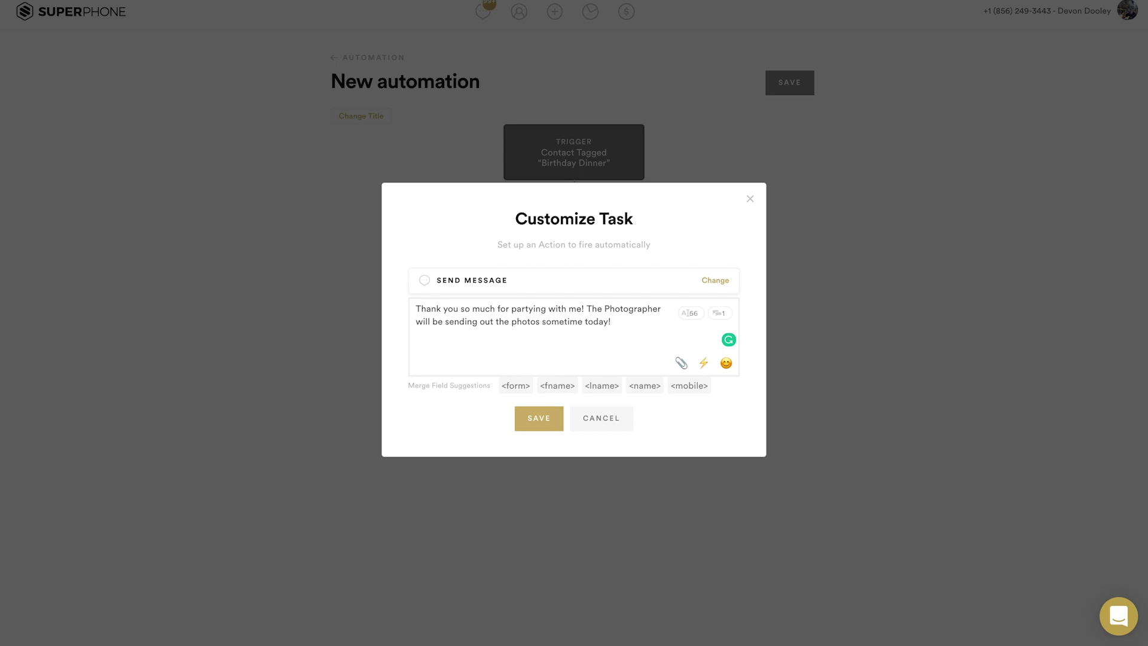
{"action": "left_click", "coordinate": [540, 414]}
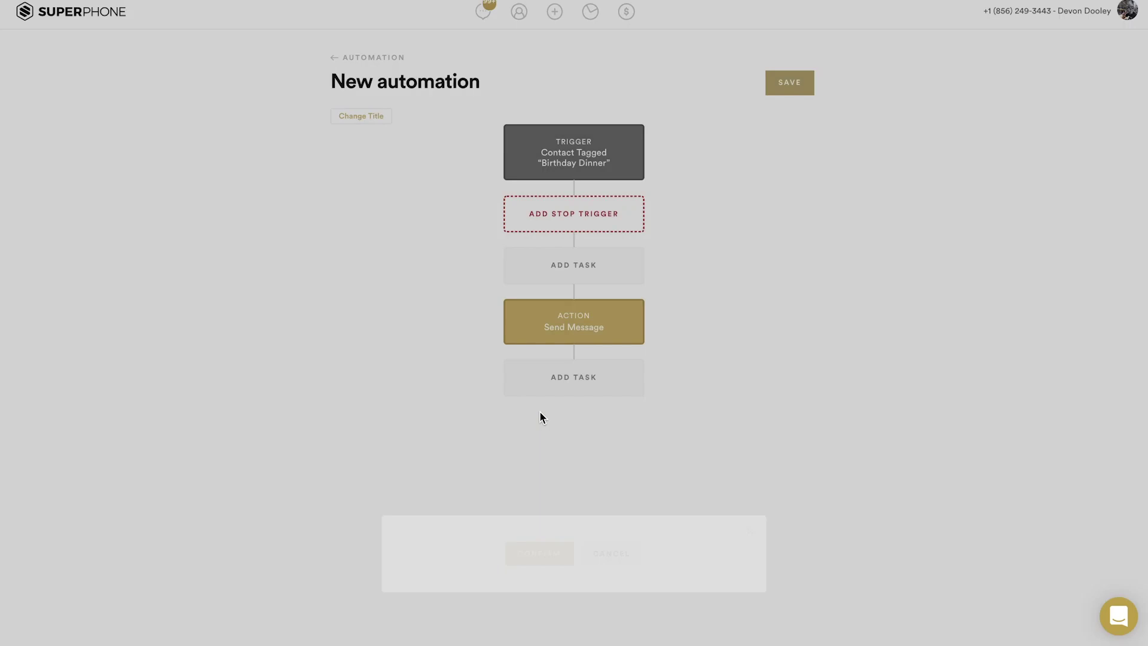
Add a 5-minute delay task after the thank-you message
{"action": "left_click", "coordinate": [552, 392]}
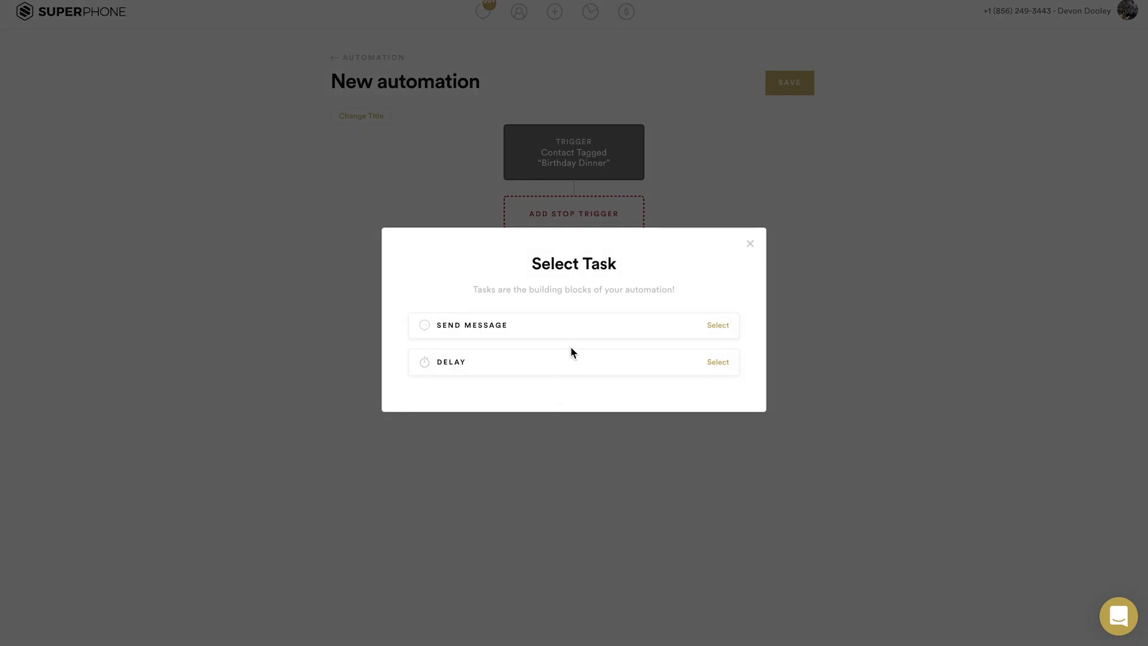
{"action": "left_click", "coordinate": [557, 370]}
{"action": "left_click", "coordinate": [604, 382]}
{"action": "left_click", "coordinate": [541, 423]}
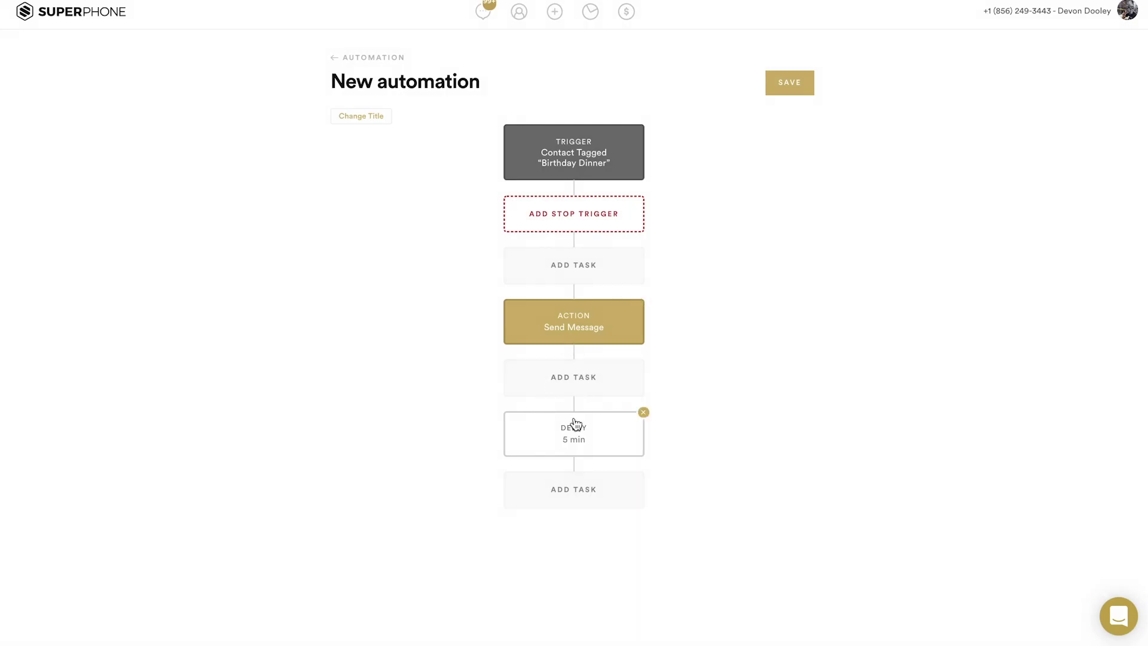
Add a message task after the delay reading "Oh yea, we're partying again tonight!"
{"action": "left_click", "coordinate": [567, 481]}
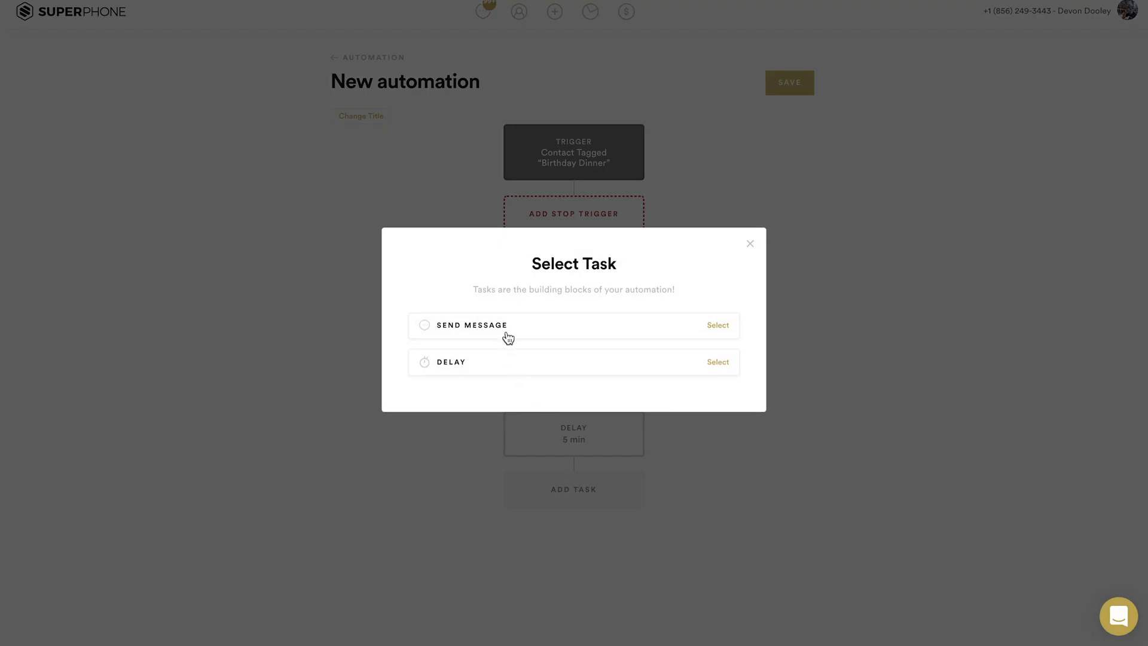
{"action": "left_click", "coordinate": [508, 338]}
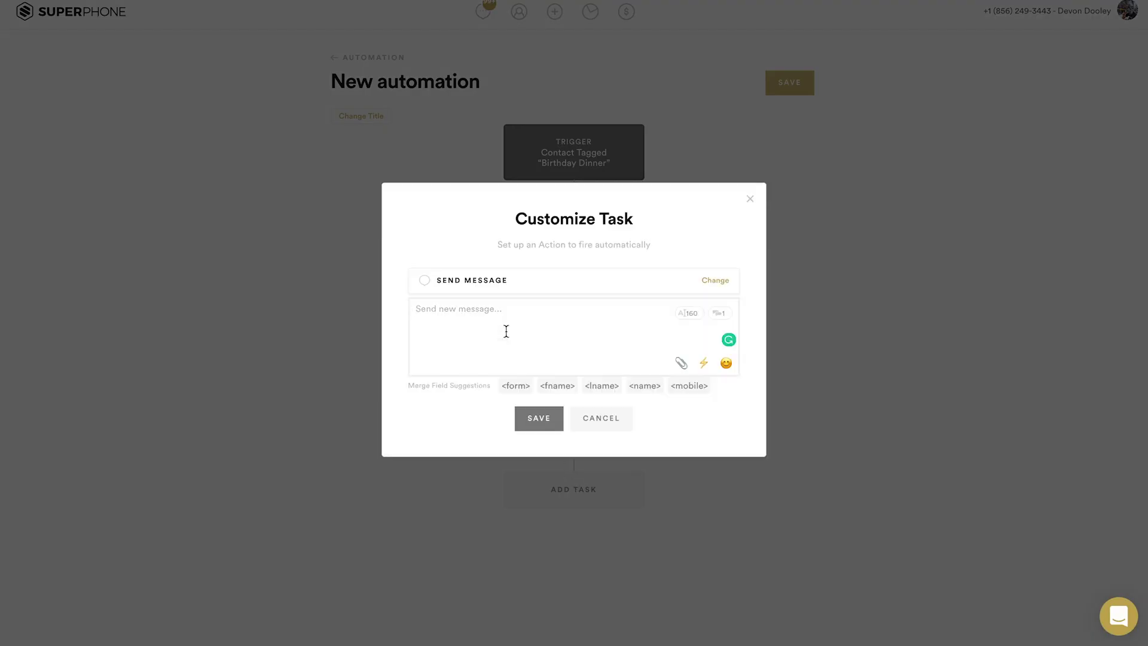
{"action": "type", "text": "Oh yea"}
{"action": "key", "text": "BackSpace"}
{"action": "key", "text": "BackSpace"}
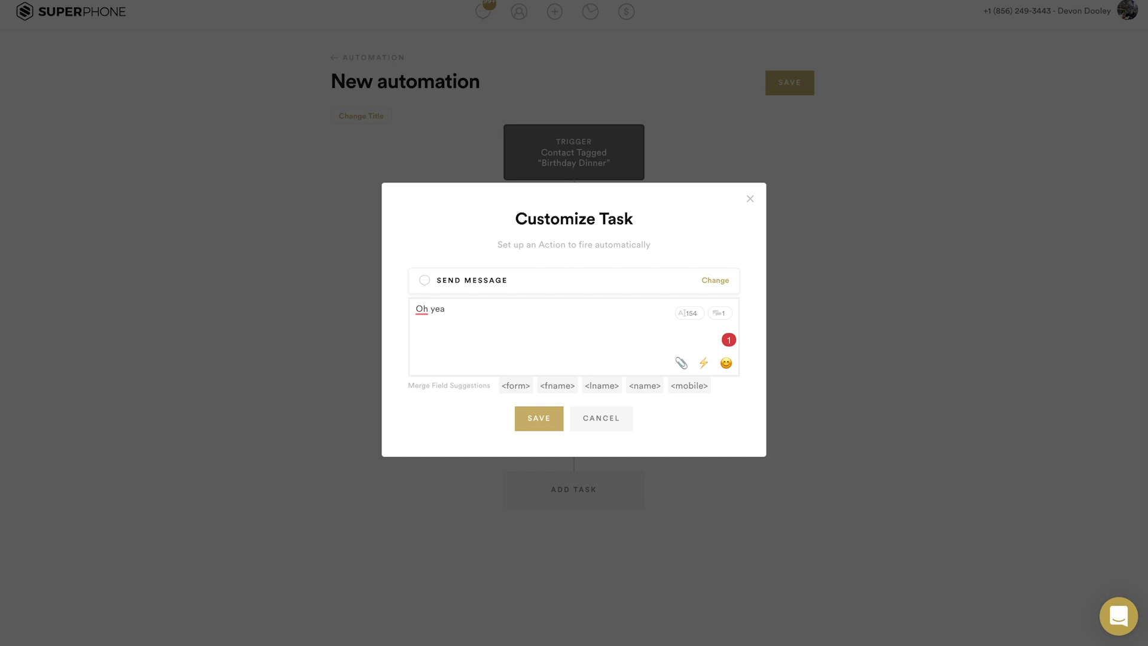
{"action": "type", "text": ", we're partying again tonight!"}
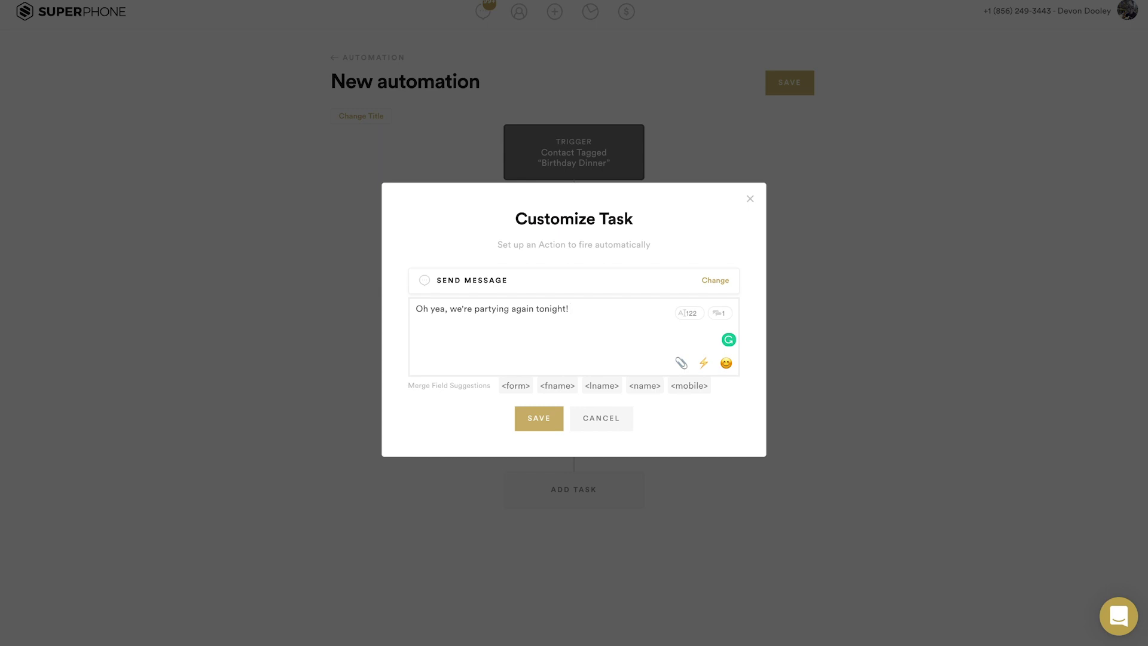
{"action": "left_click", "coordinate": [539, 422]}
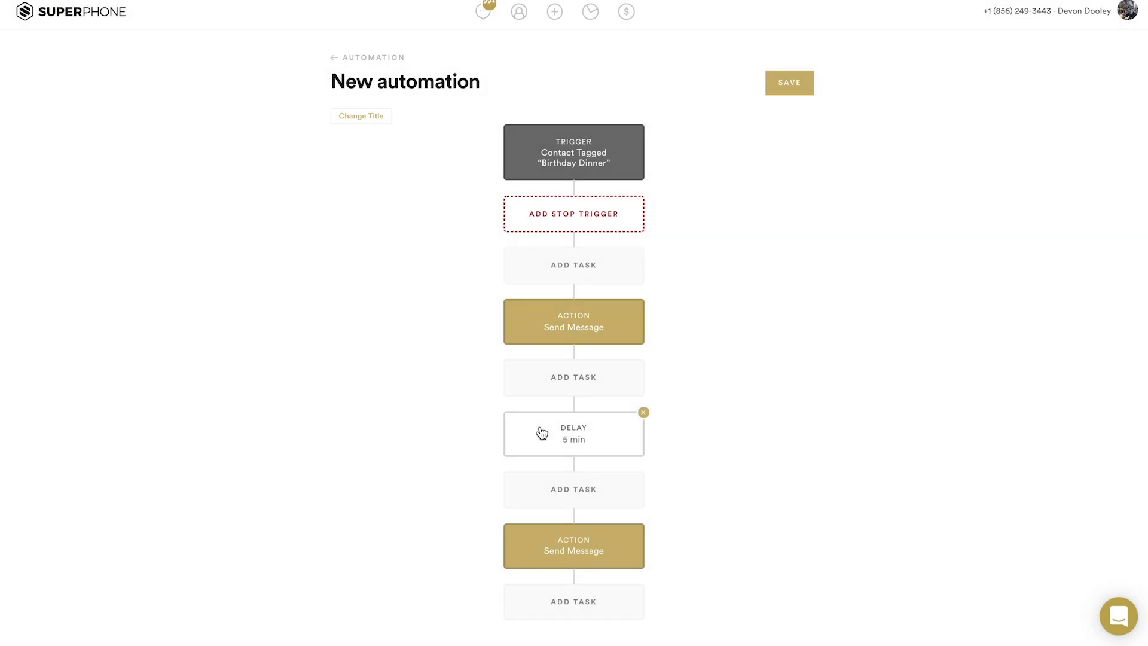